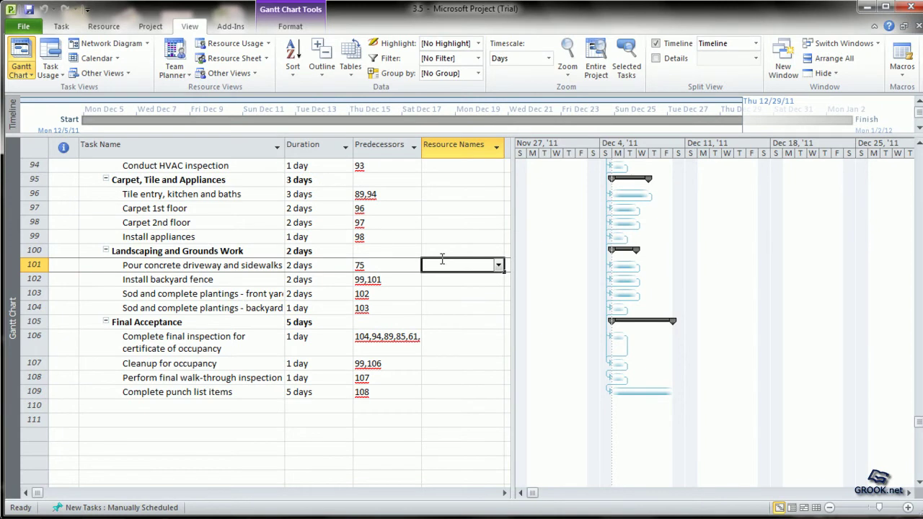
Scroll back to the top of the house schedule and select the Finalize plans and Sign contract tasks
scroll(413, 292, up, 4)
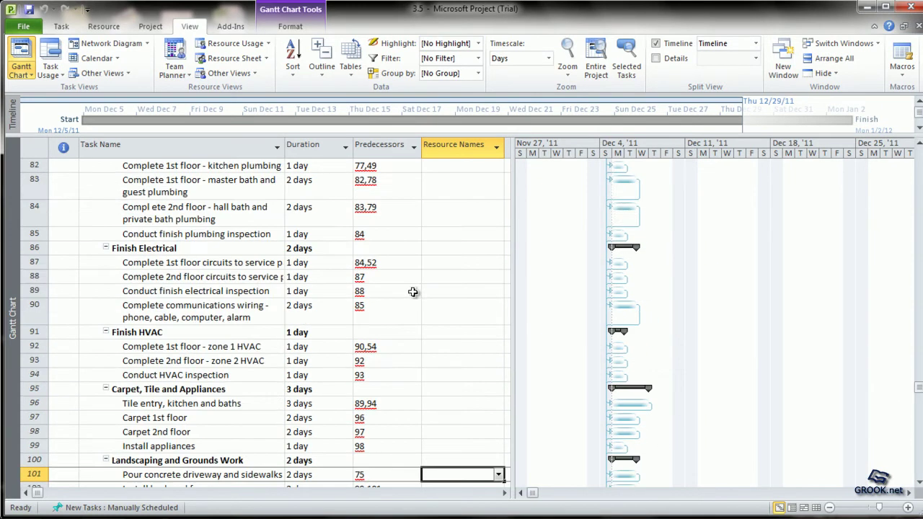
scroll(412, 292, up, 15)
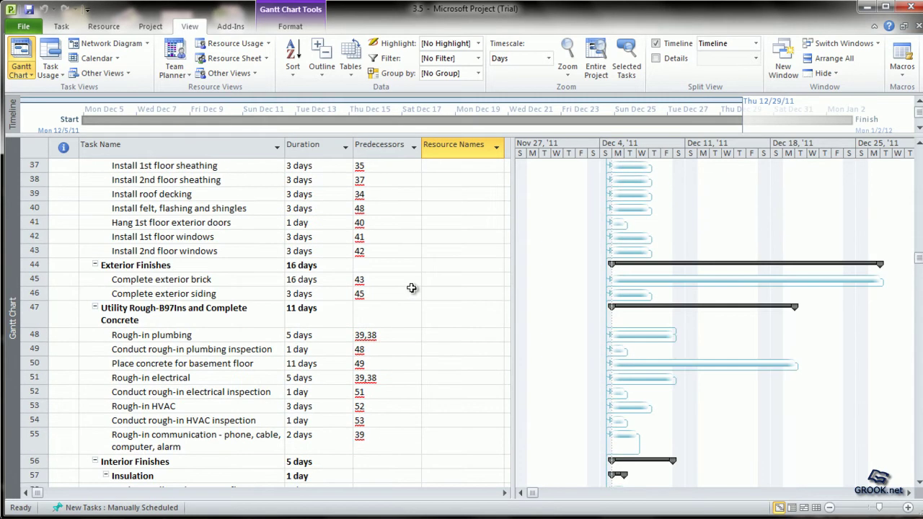
scroll(411, 289, up, 12)
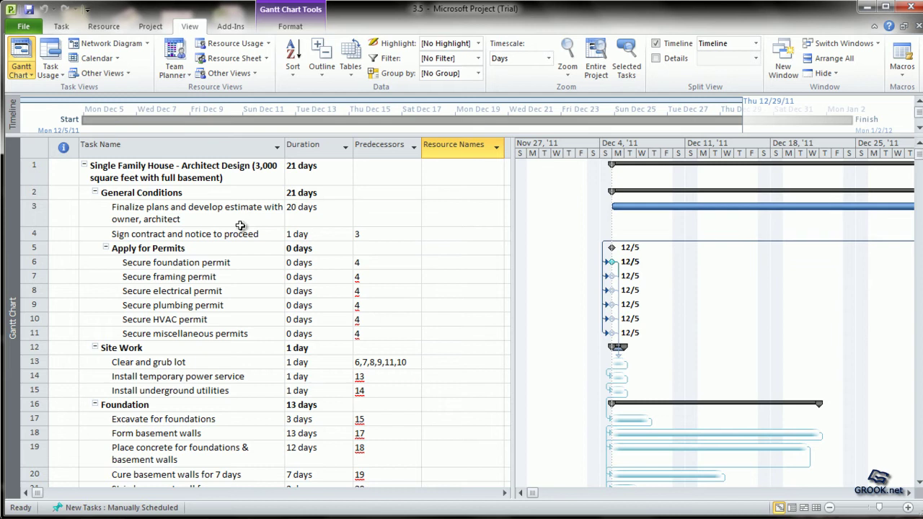
click(240, 226)
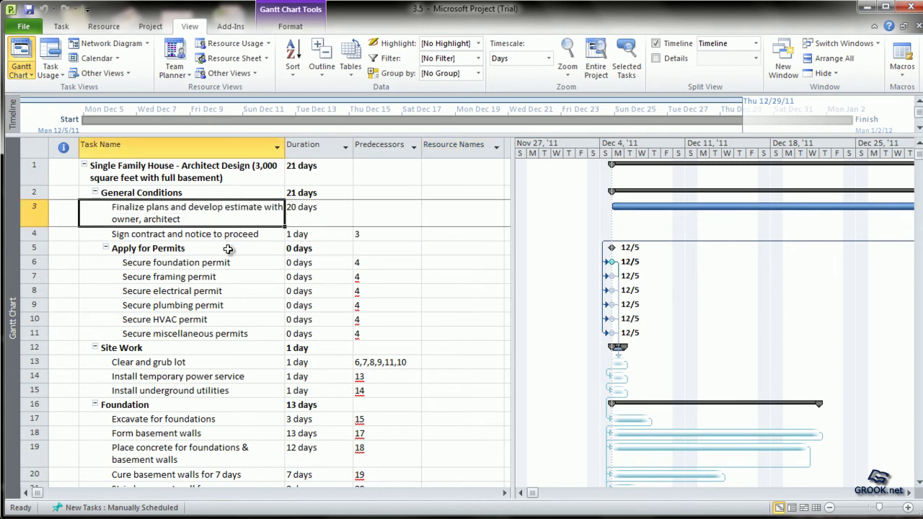
click(260, 236)
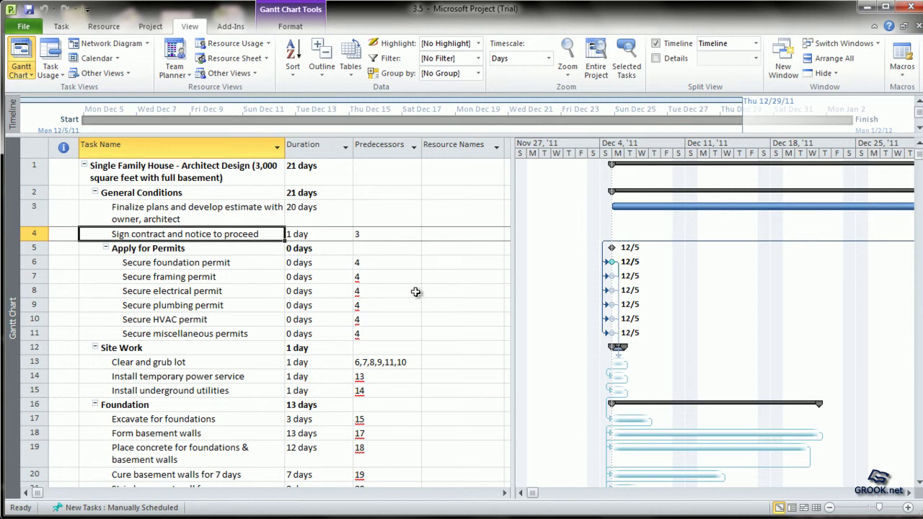
Widen the task table past Resource Names so an empty new column appears
click(243, 179)
click(245, 189)
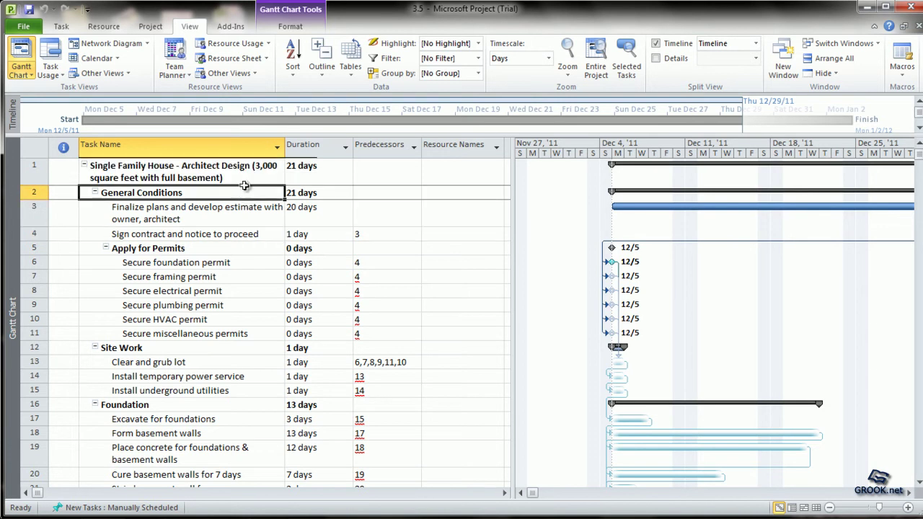
click(247, 181)
click(465, 309)
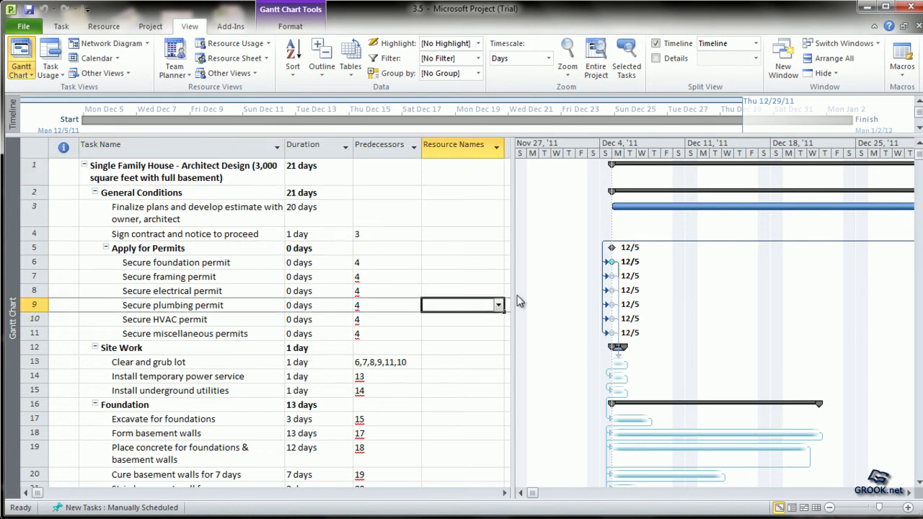
drag(514, 295, 570, 295)
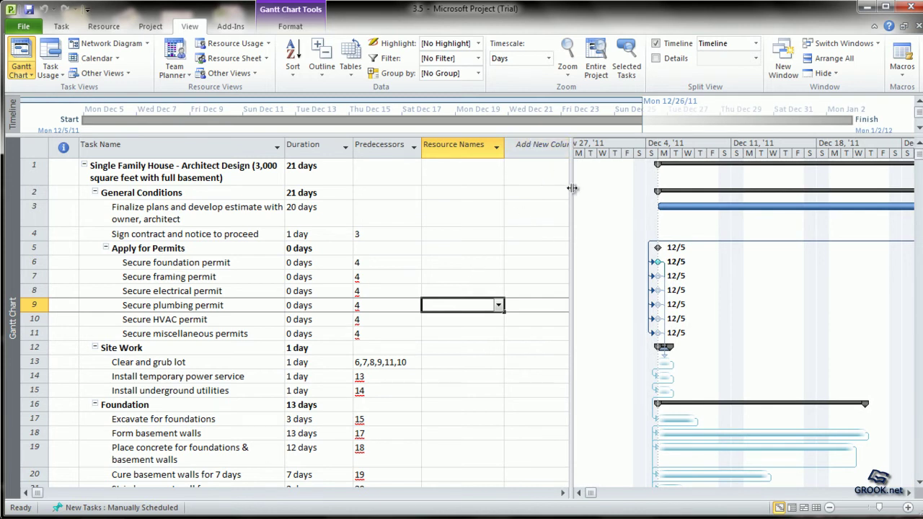
Widen the table further and add the Notes field as a new column after Resource Names
drag(573, 189, 618, 192)
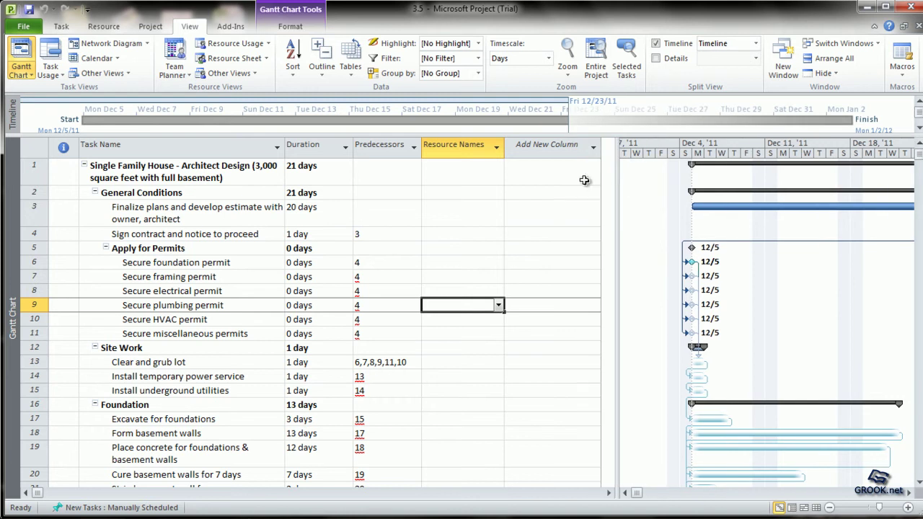
click(554, 145)
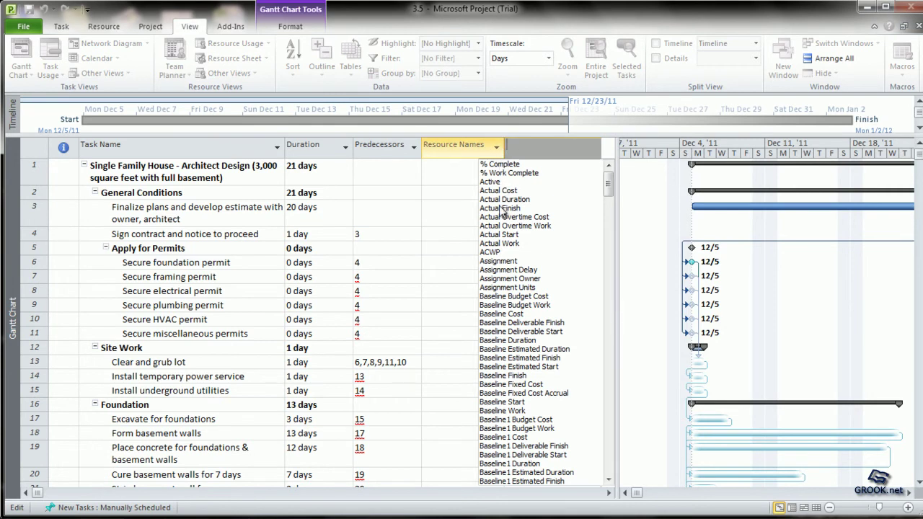
drag(608, 185, 602, 271)
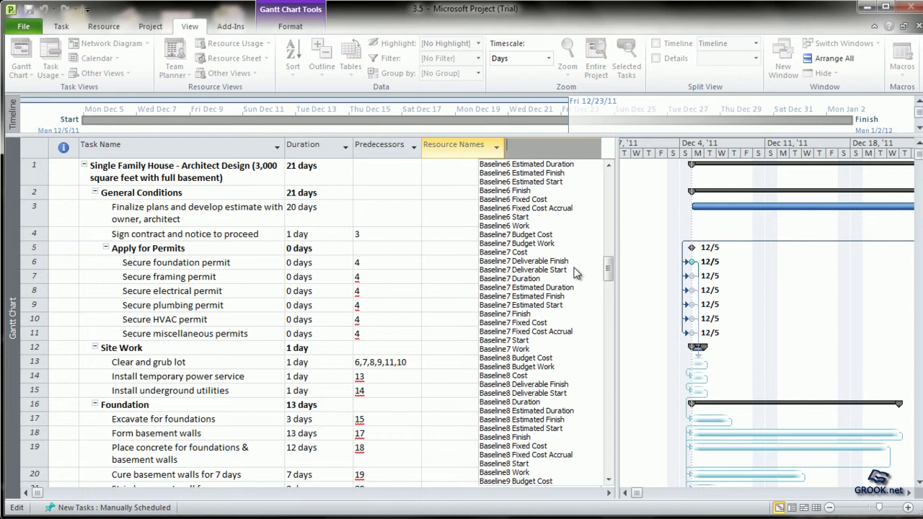
text(name)
click(491, 174)
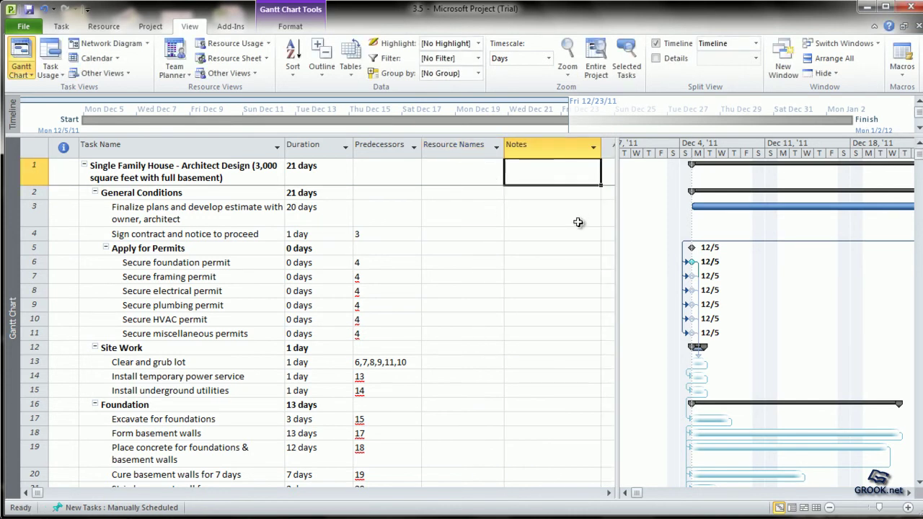
Enter 'House design for Grook' in the Notes cell of the Single Family House summary task
click(555, 207)
click(550, 262)
click(550, 305)
click(551, 362)
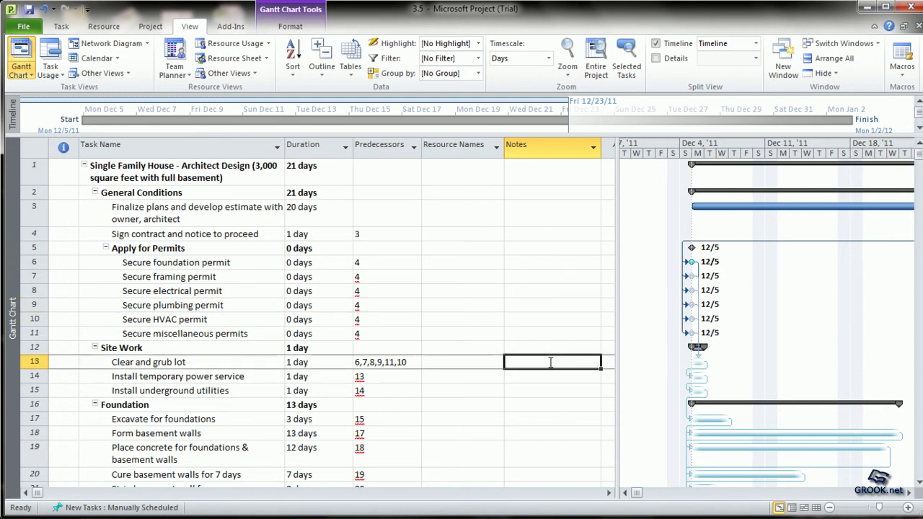
click(547, 405)
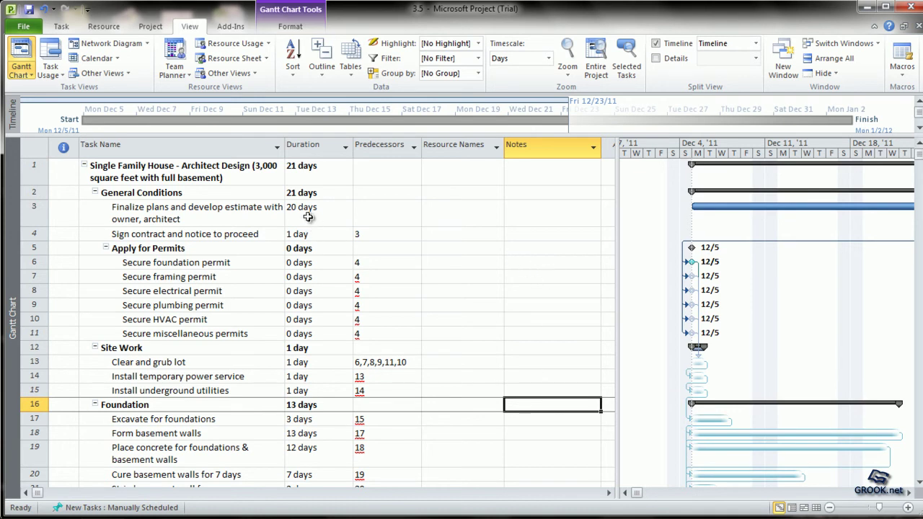
click(536, 214)
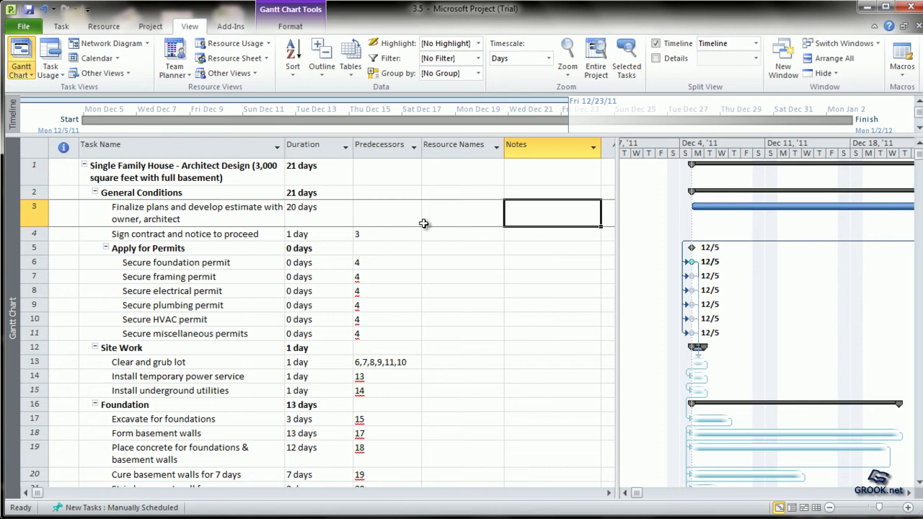
click(550, 177)
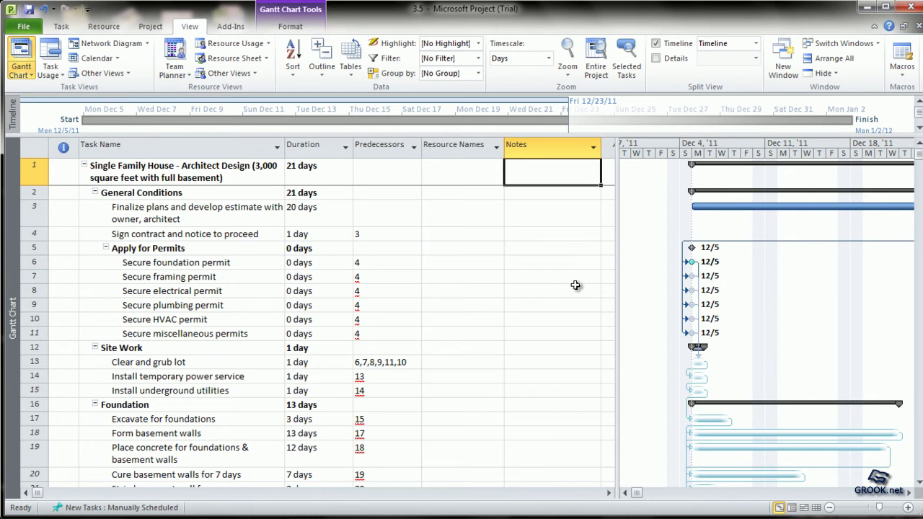
text(House des)
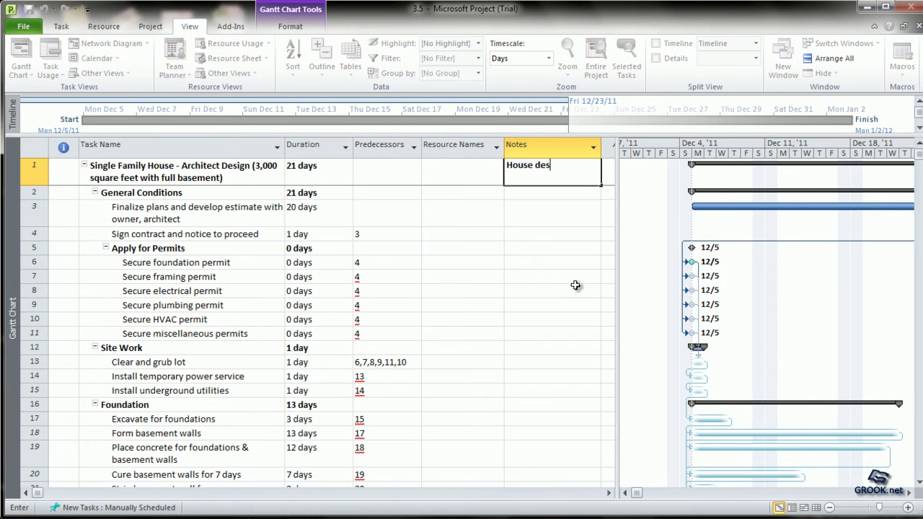
text(ign for Grook)
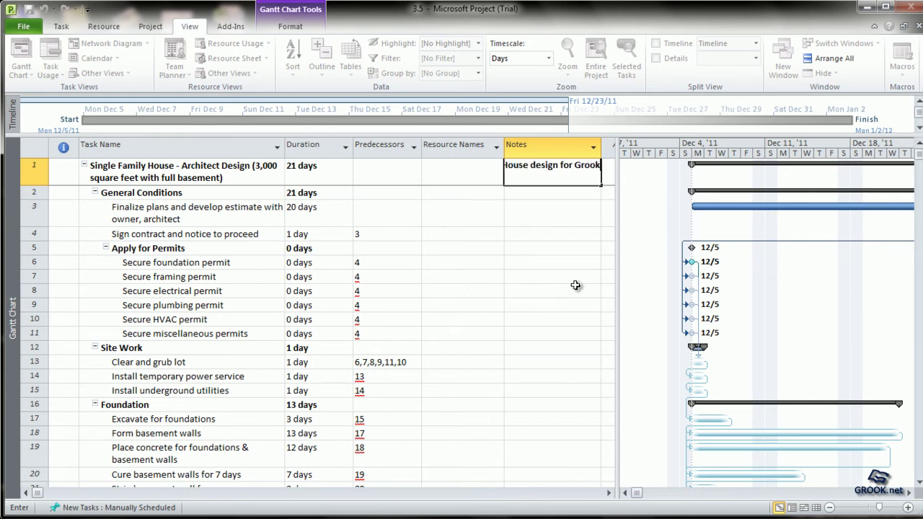
click(523, 290)
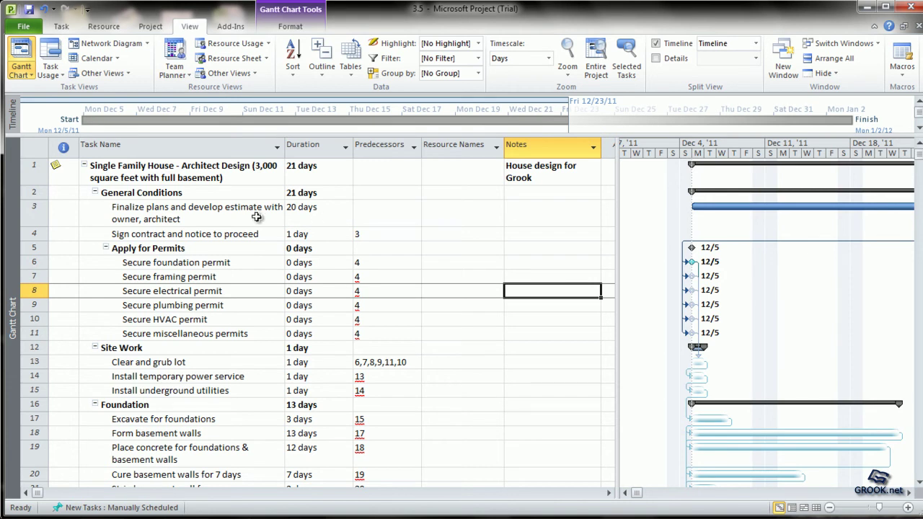
Open Task Information for Finalize plans and develop estimate and review its General, Predecessors, Resources and Advanced tabs
double_click(216, 216)
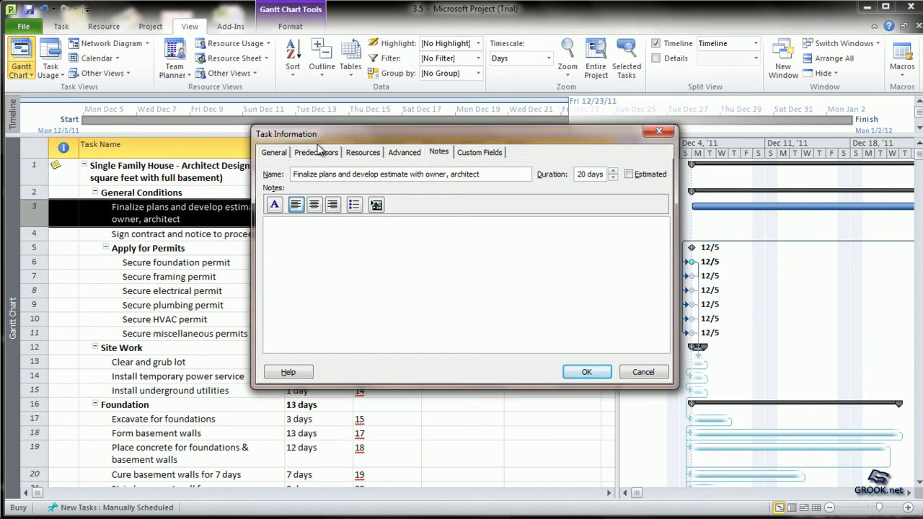
click(277, 153)
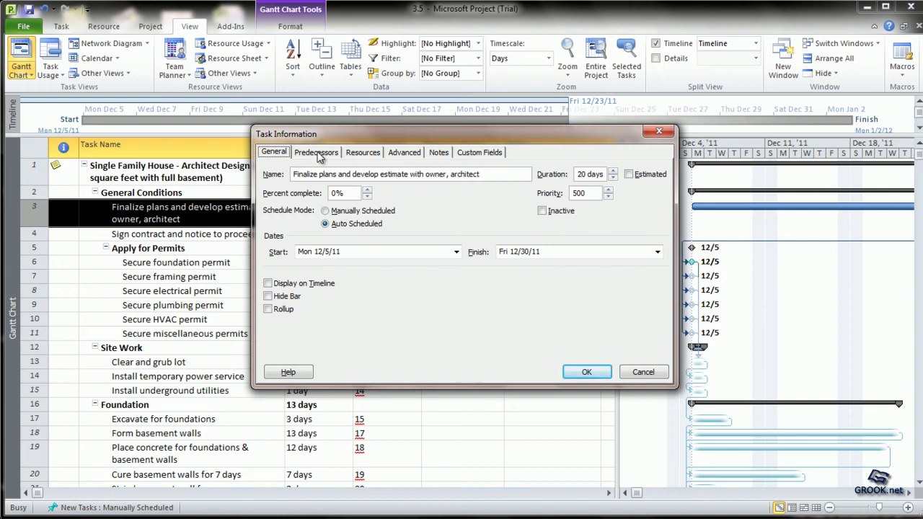
click(317, 154)
click(360, 153)
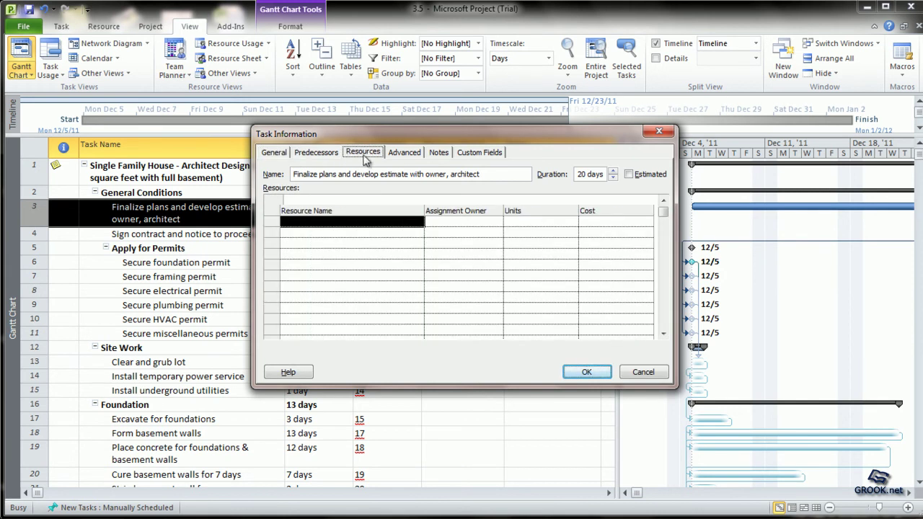
click(406, 153)
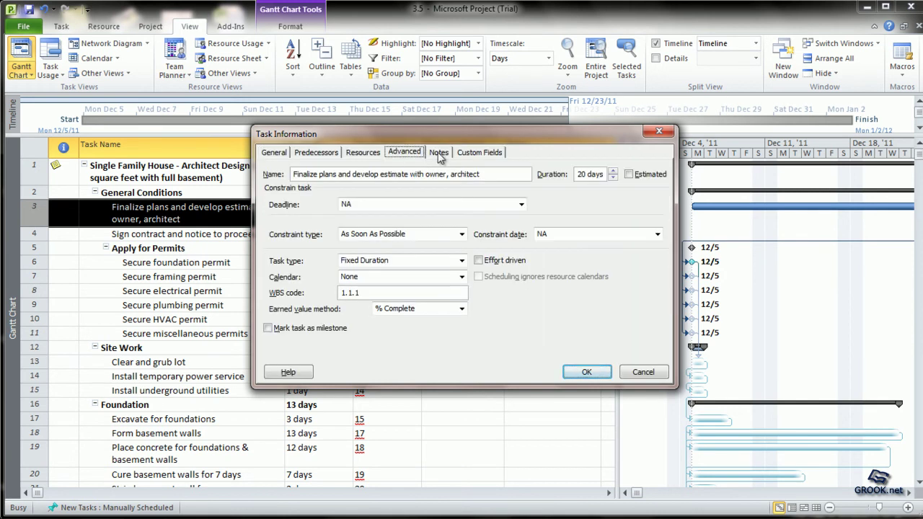
Type the note 'Finalize at the earliest' on the Notes tab and select its text
click(438, 153)
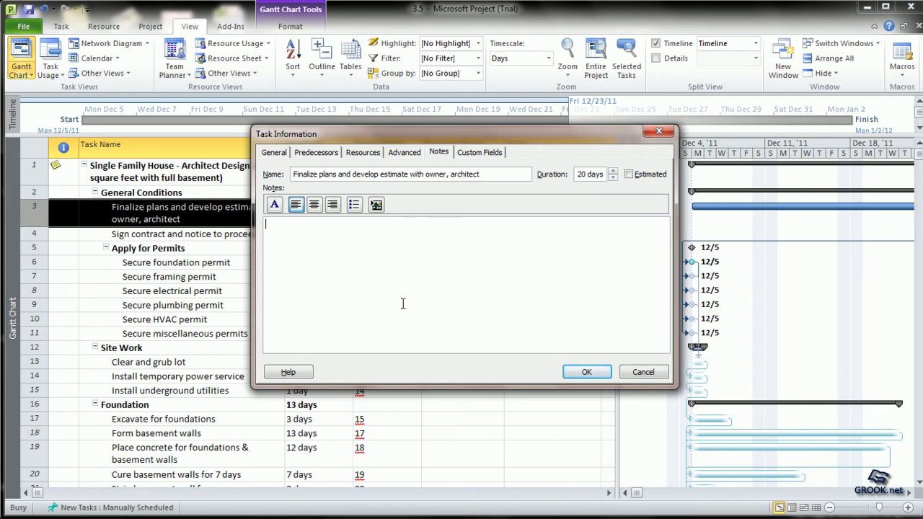
text(Finalize at the earliest)
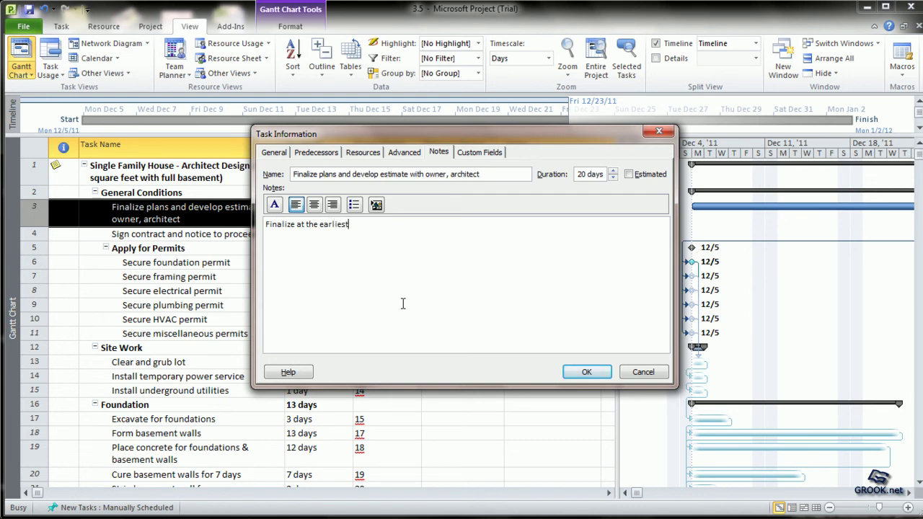
text( by)
key(BackSpace)
key(BackSpace)
drag(352, 224, 265, 225)
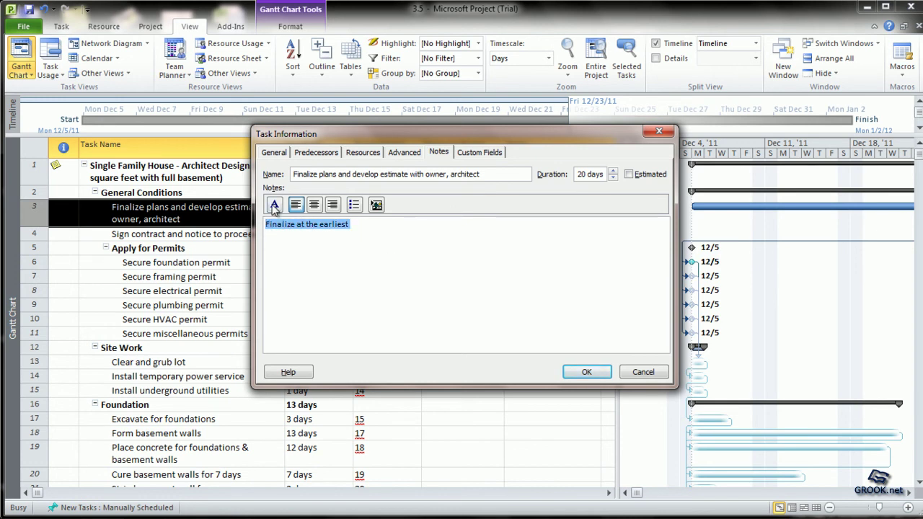
Change the note's font to BankGothic Lt BT
click(273, 205)
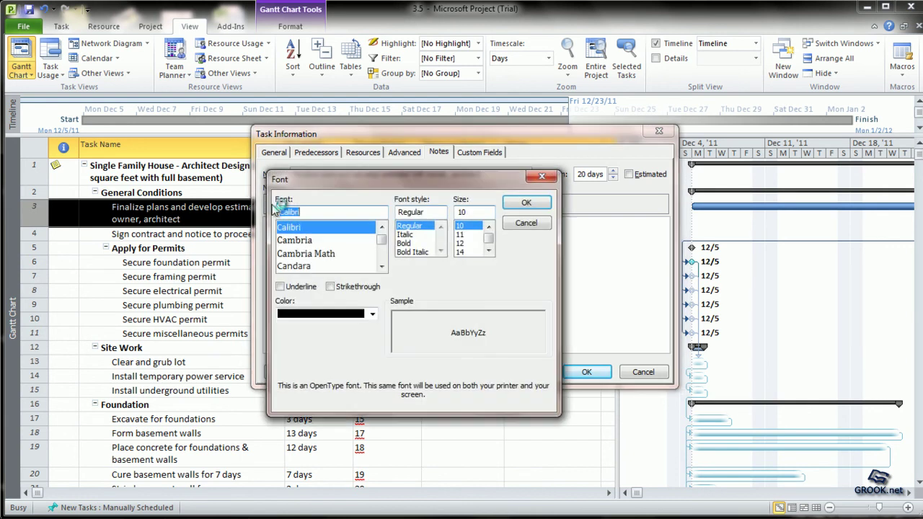
mouse_move(381, 246)
mouse_down()
mouse_move(381, 259)
mouse_move(381, 235)
mouse_up()
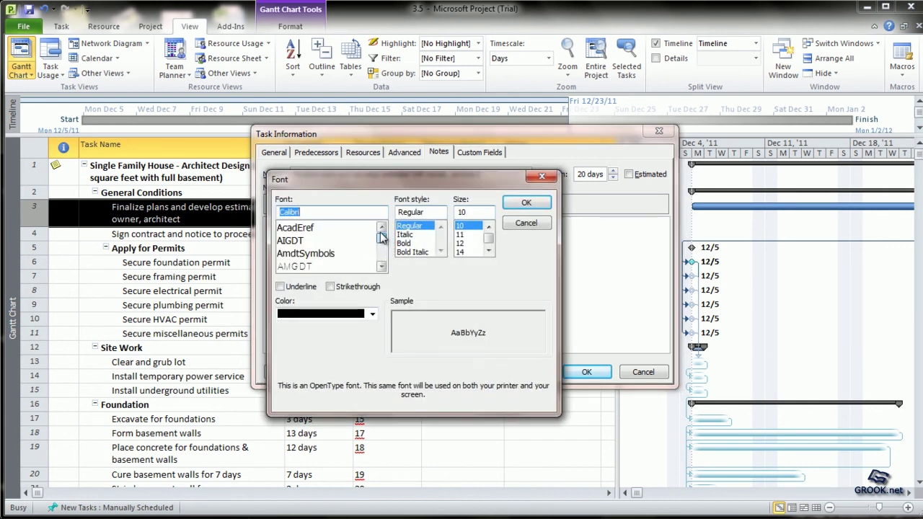
scroll(380, 261, down, 2)
click(365, 268)
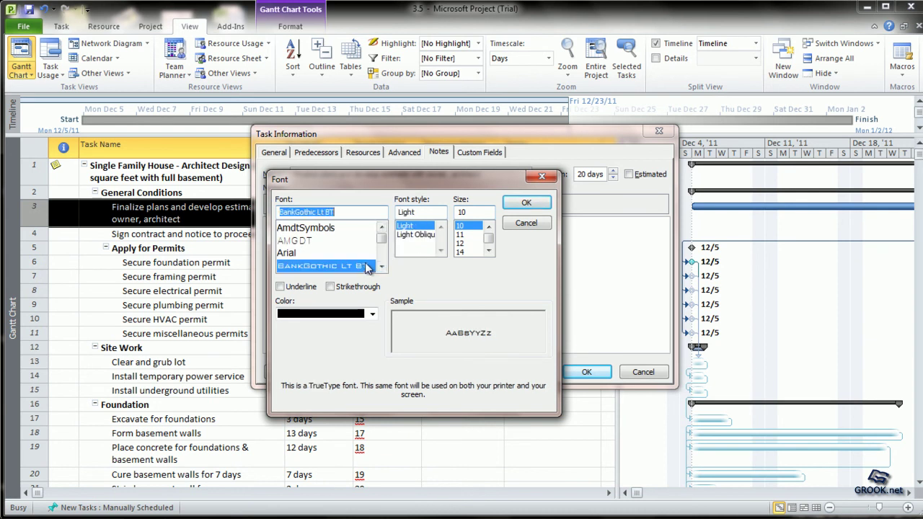
click(546, 206)
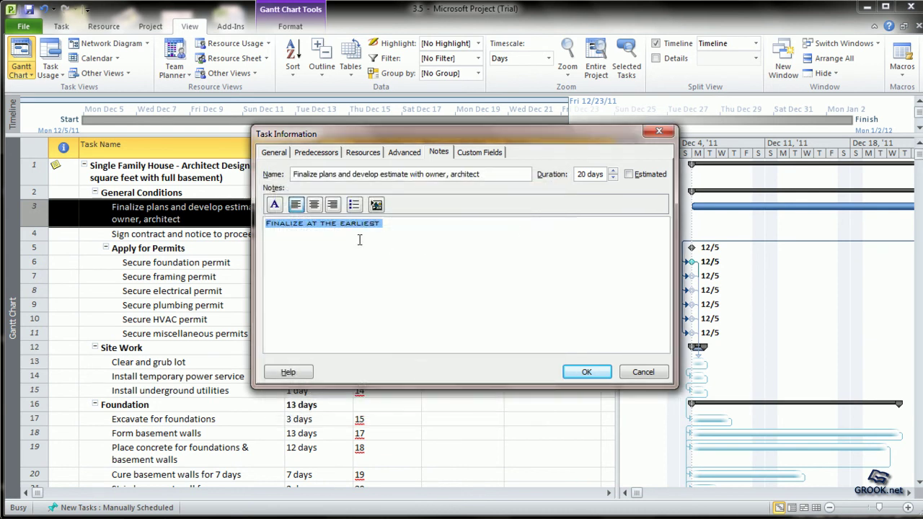
Make the note a left-aligned bullet and save it to the task
click(313, 205)
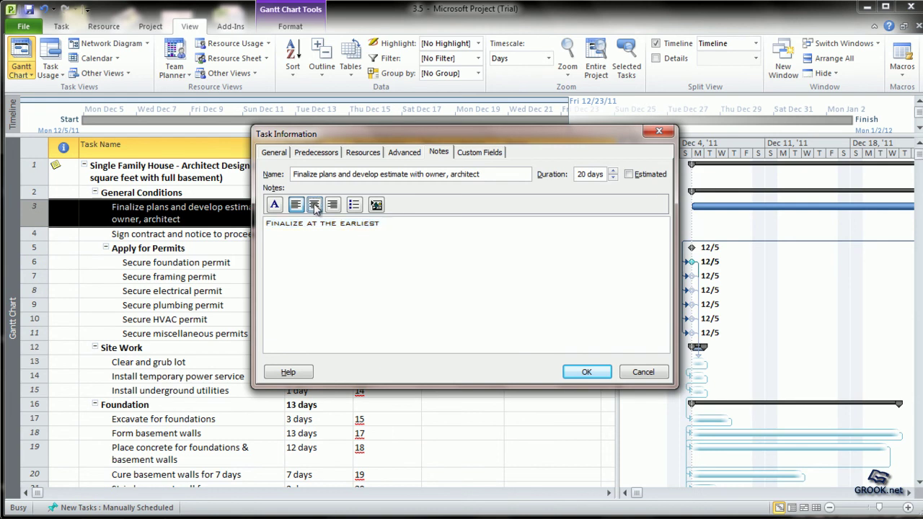
click(332, 206)
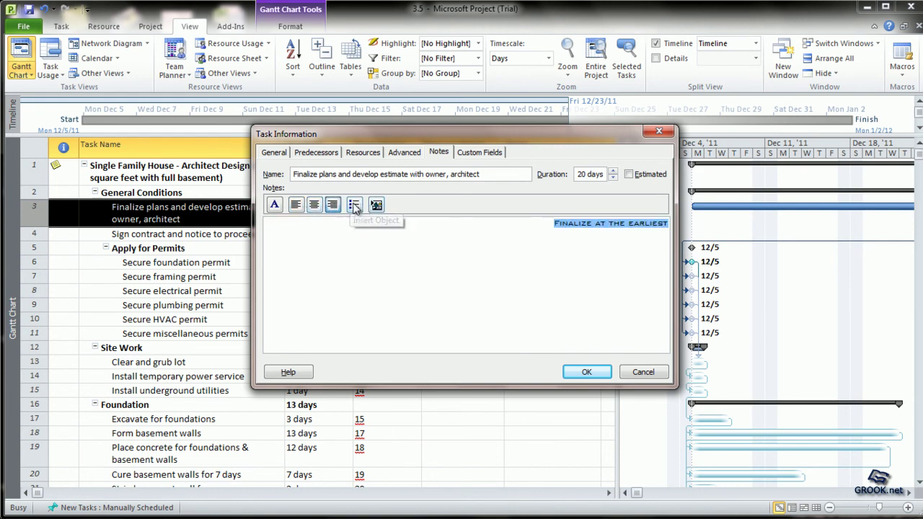
click(296, 205)
click(354, 205)
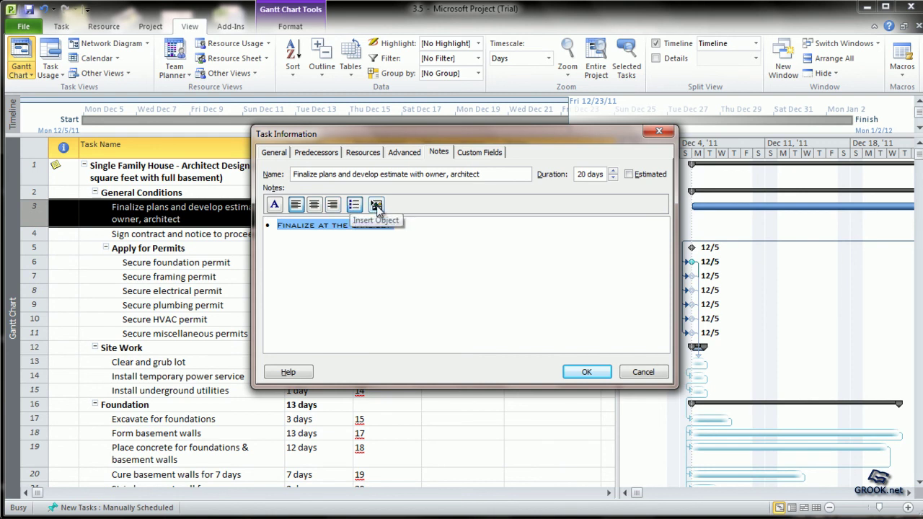
click(586, 372)
click(532, 335)
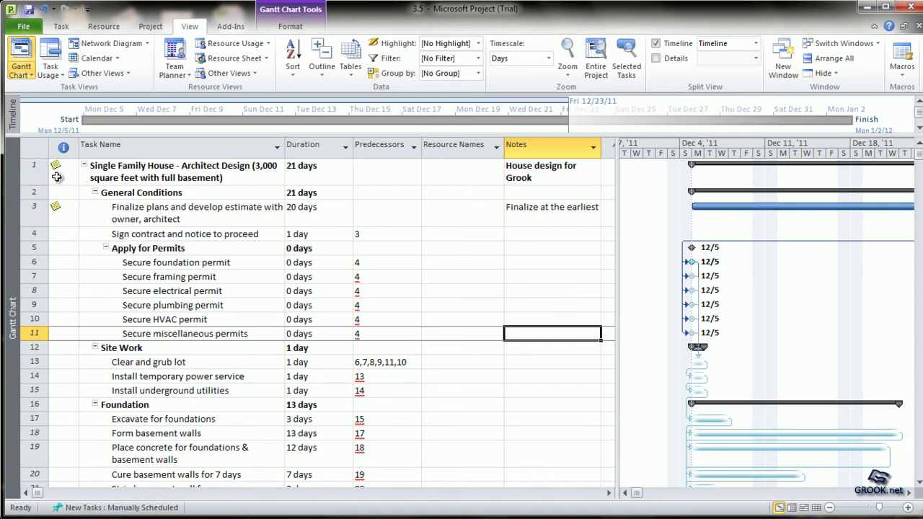
mouse_move(56, 177)
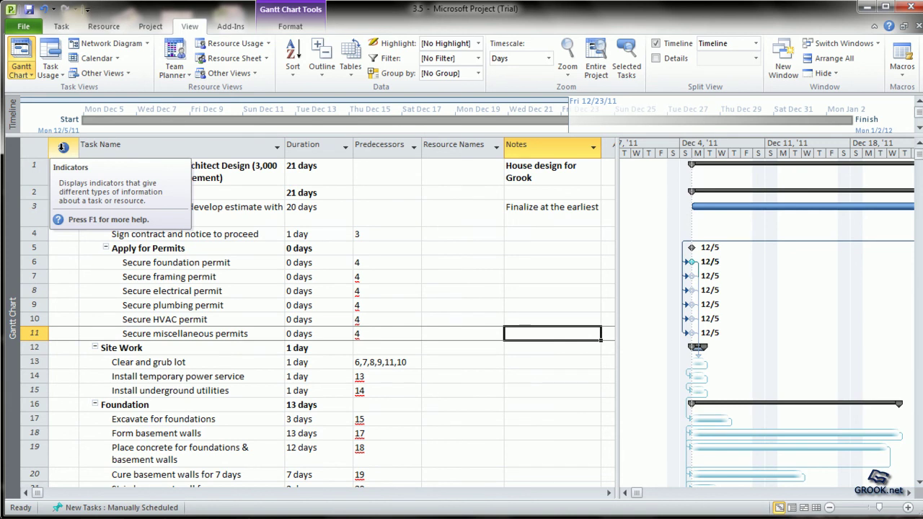
mouse_move(56, 224)
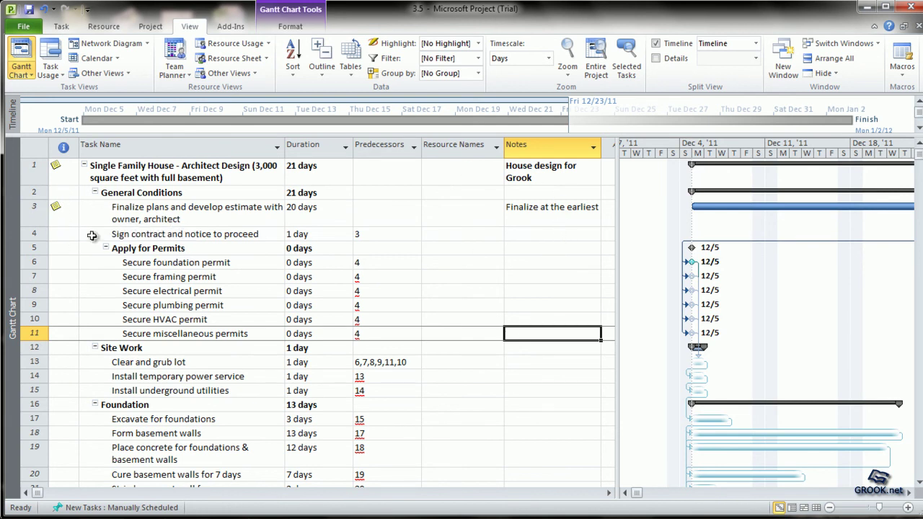
click(540, 183)
click(541, 220)
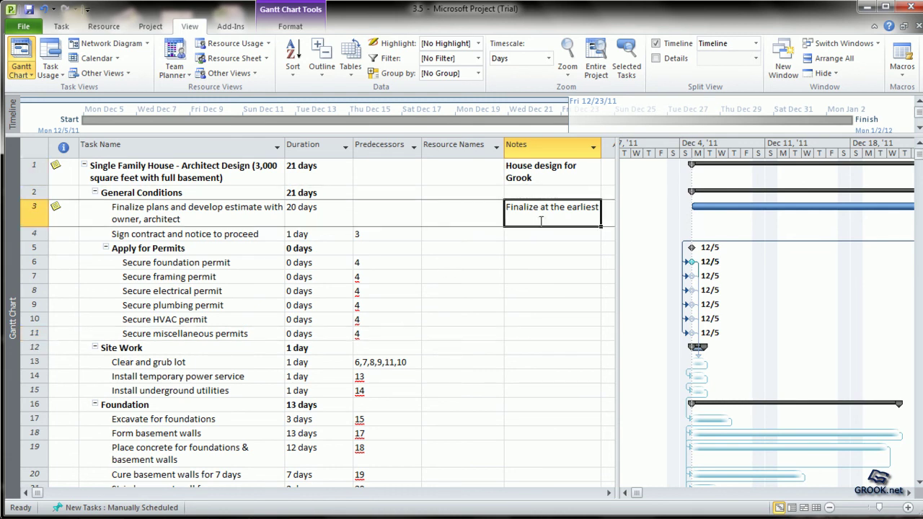